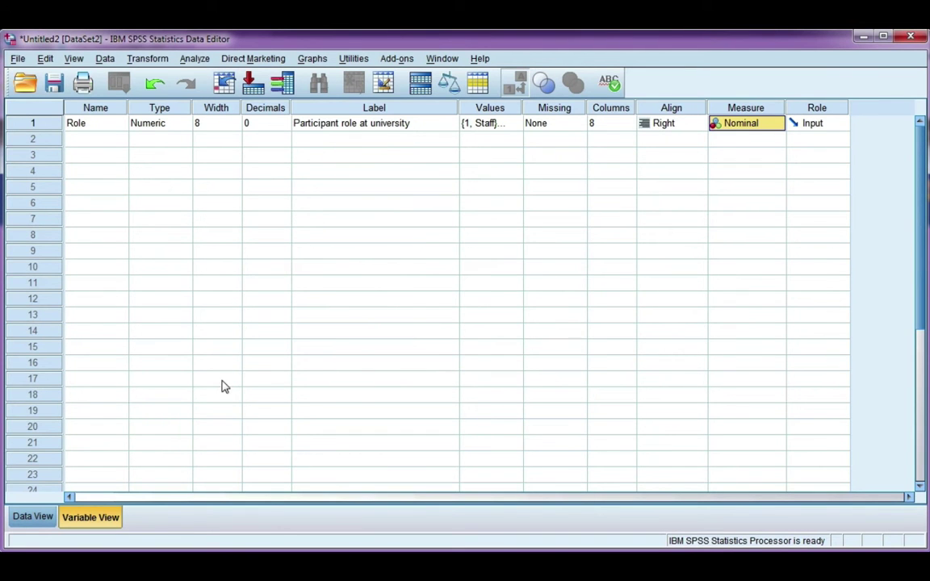
Step: Name the new variable in Variable View row 2 'Cost'
click(111, 140)
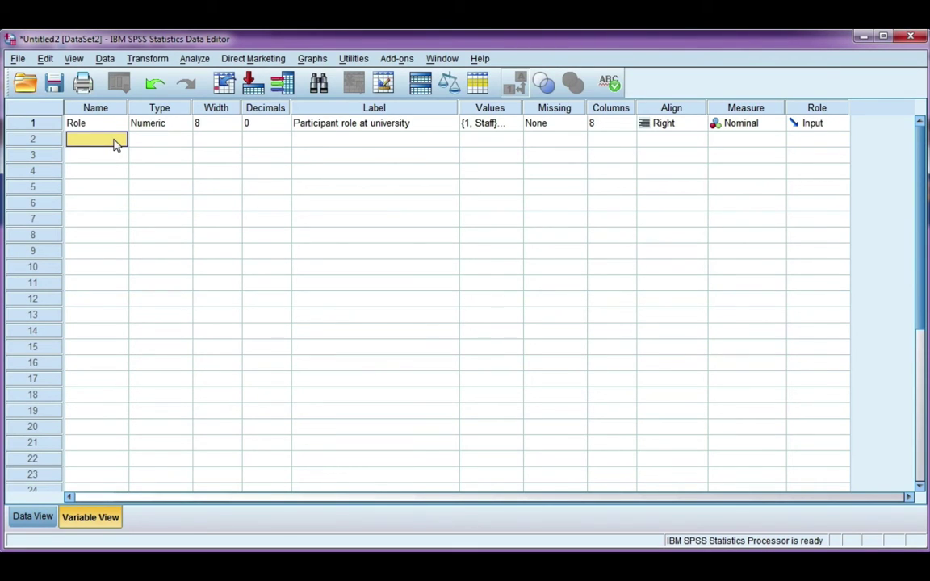
text(Cost)
key(Return)
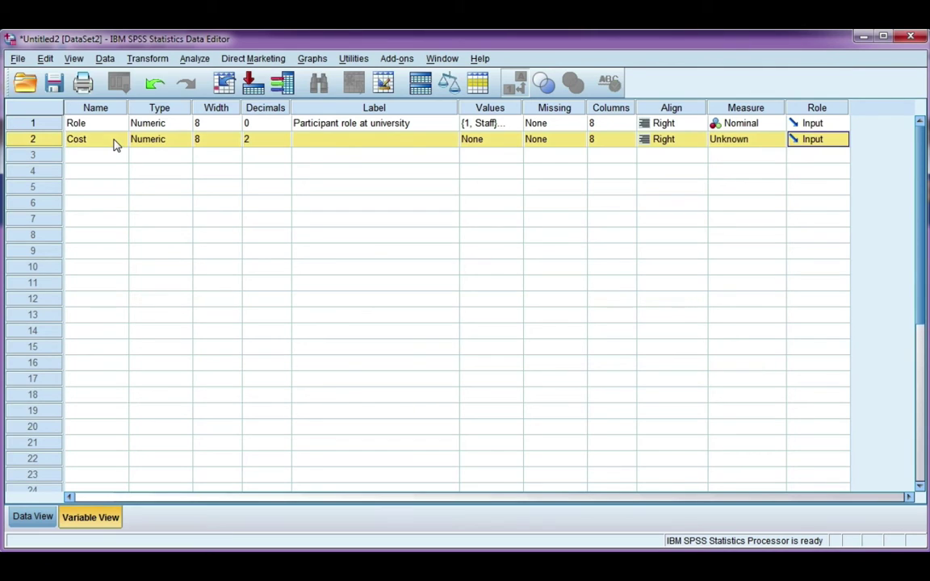
key(Tab)
key(Tab)
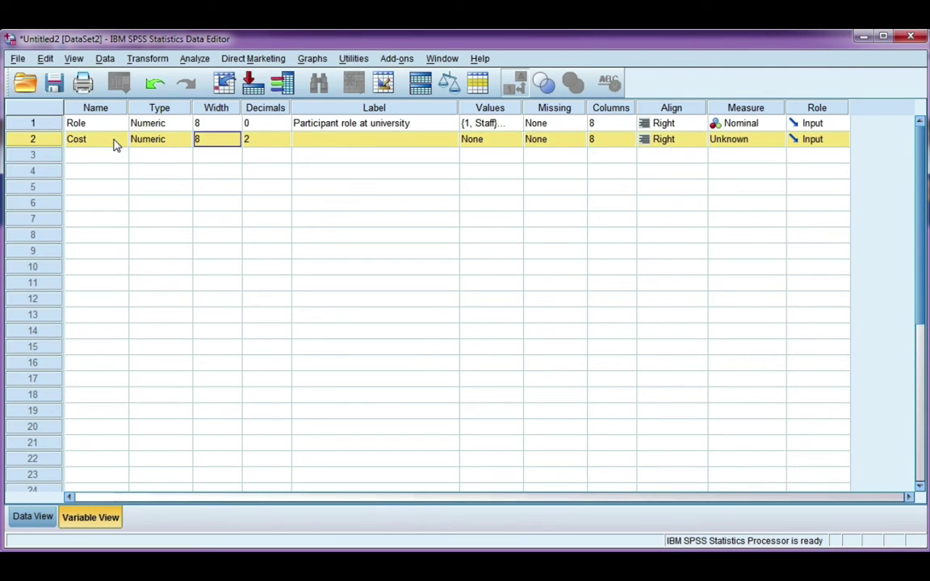
Step: Set Cost to 0 decimals and label it 'How important is cost when considering where to live?'
click(288, 141)
click(285, 143)
click(287, 143)
click(316, 145)
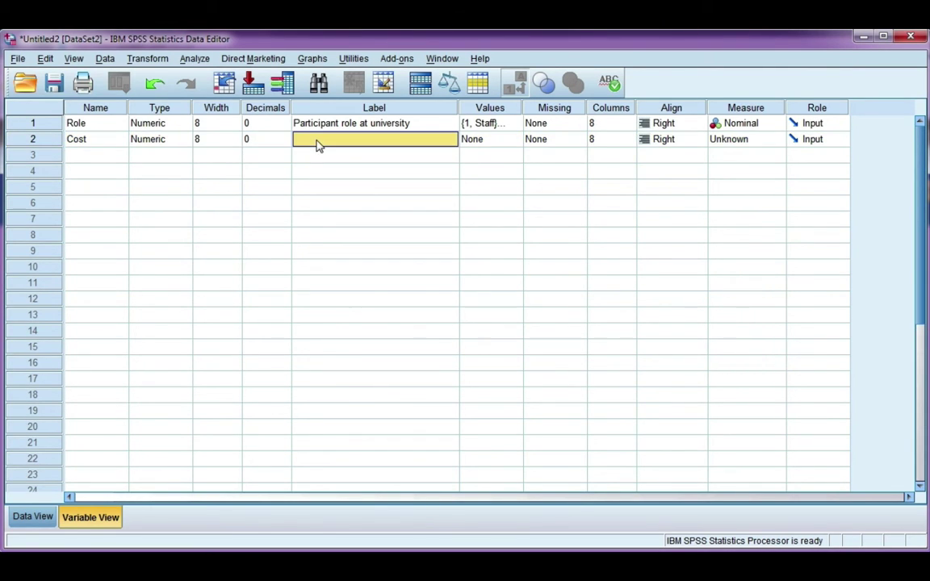
text(How)
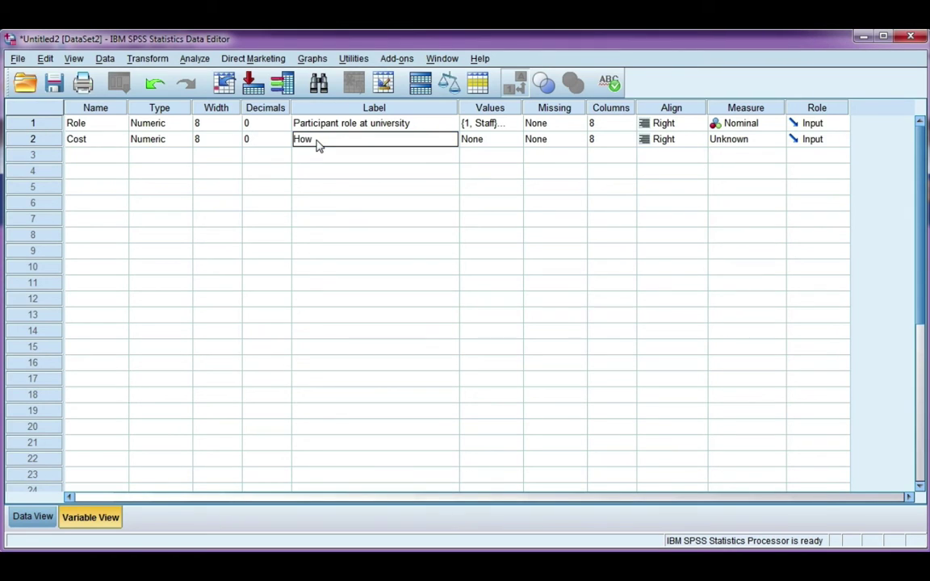
text( important is cost when considering wh)
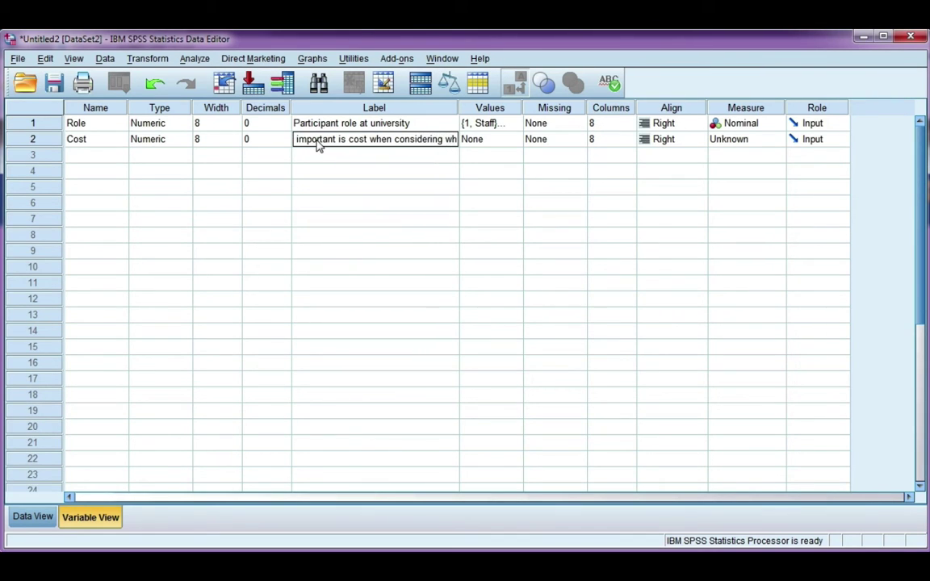
text(ere to live)
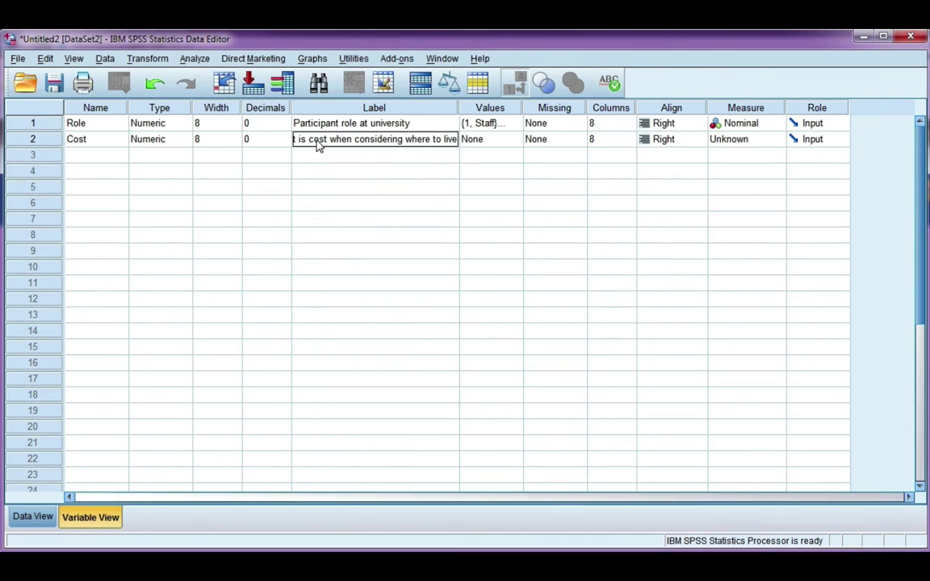
text(?)
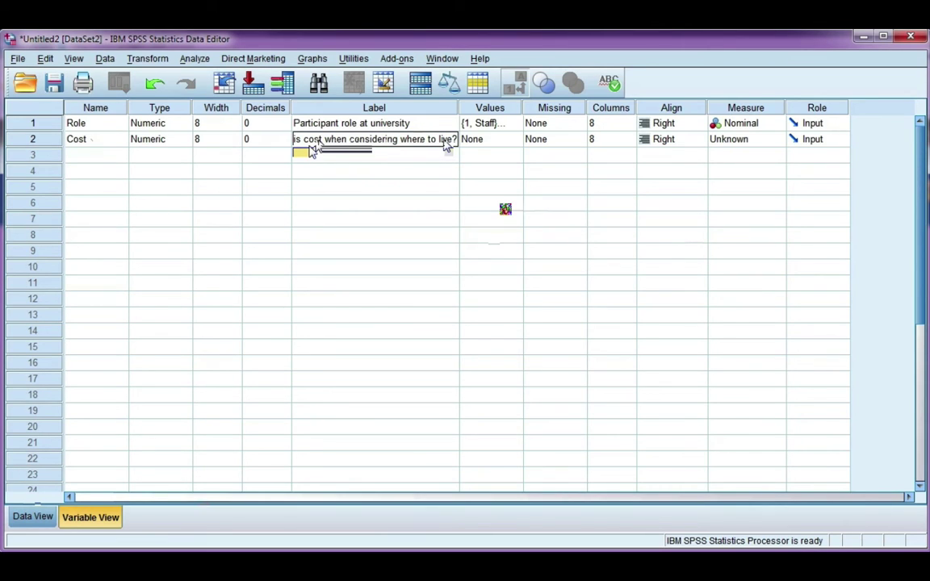
Step: Add Cost value labels 1 'Very Important' and 2 'Important'
click(494, 144)
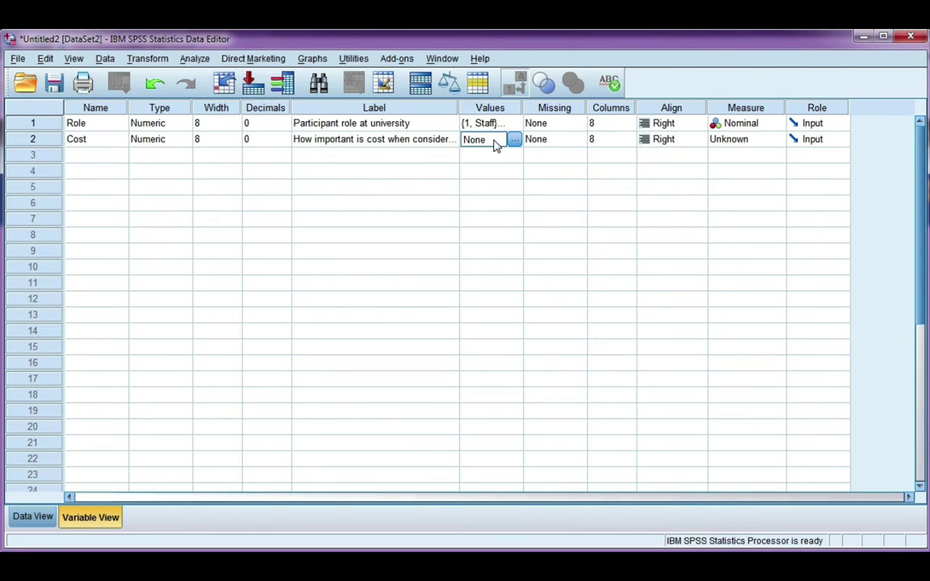
click(513, 141)
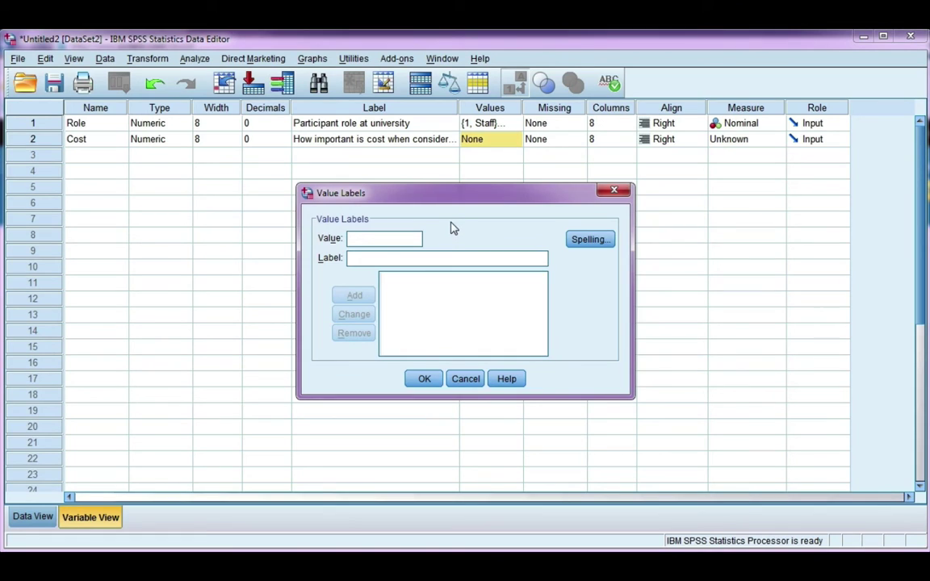
text(1)
key(Tab)
text(Very I)
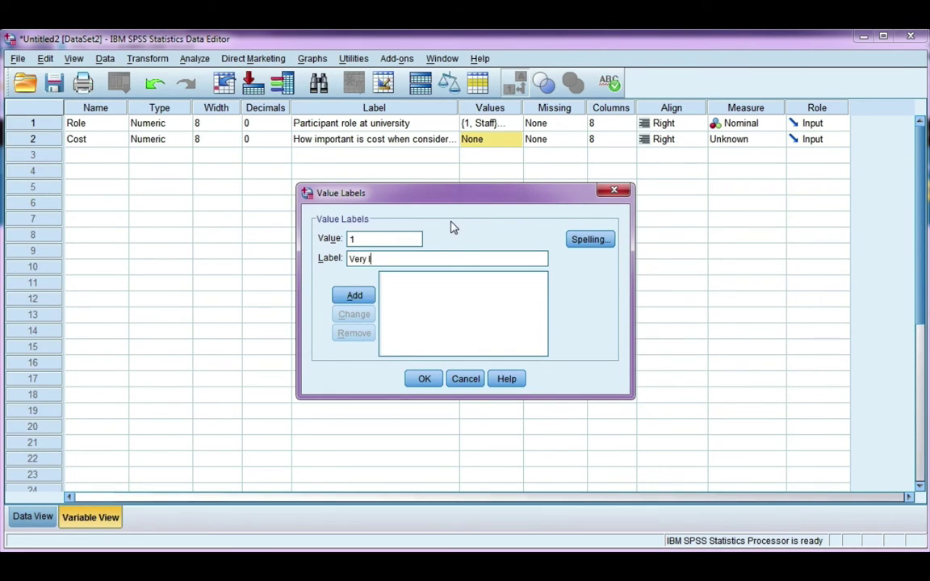
text(mportant)
click(353, 295)
text(2)
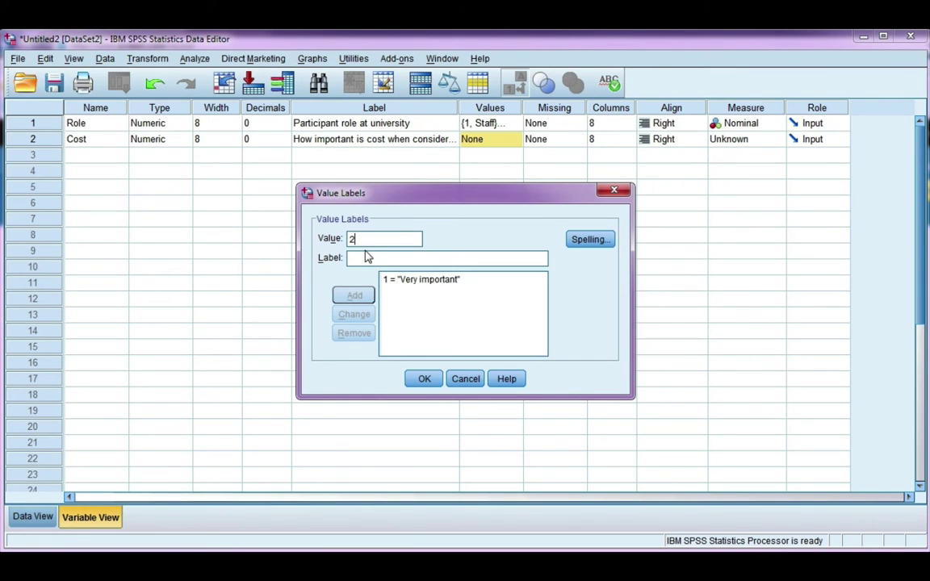
click(365, 257)
text(Important)
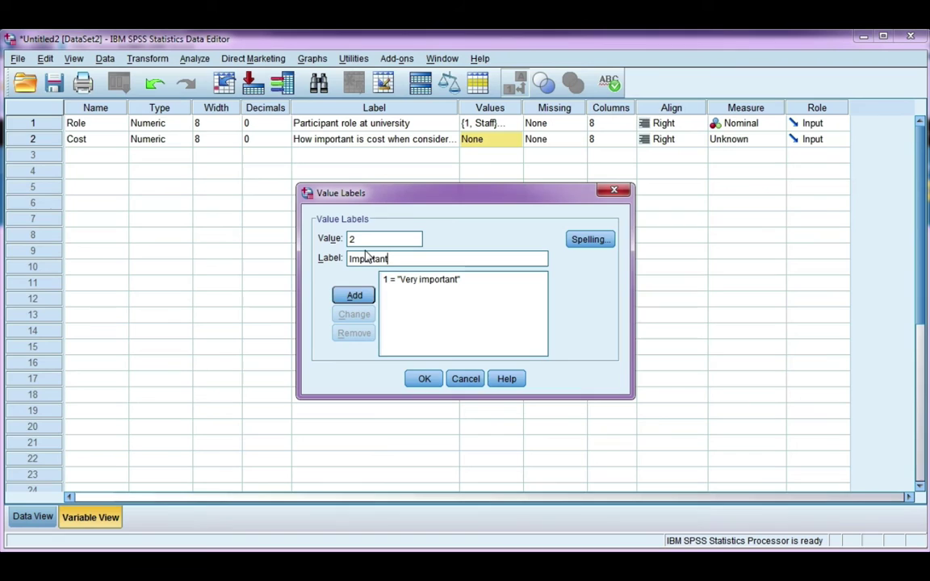
click(353, 295)
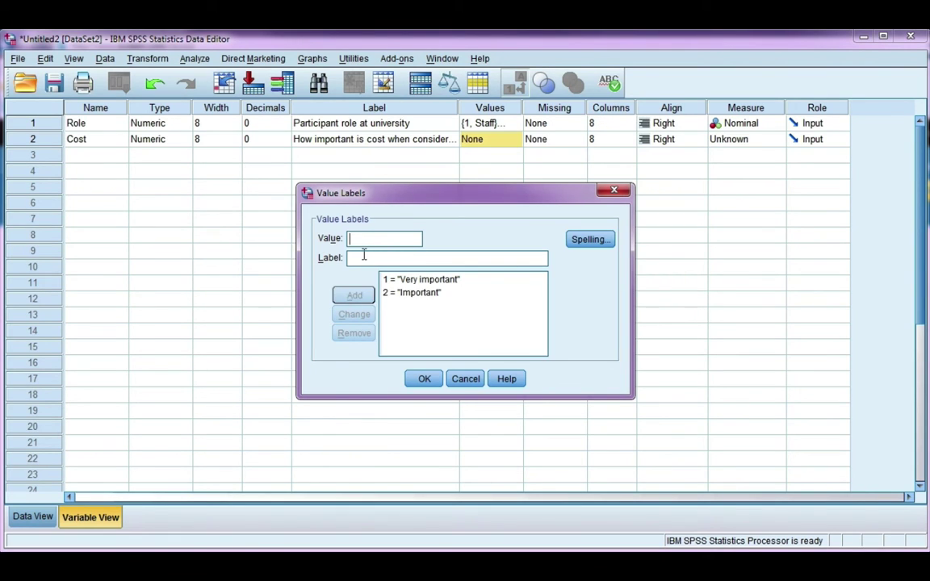
Step: Add value labels 3 'Unimportant' and 4 'Very unimportant', then review the list
text(3)
click(364, 257)
text(Uni)
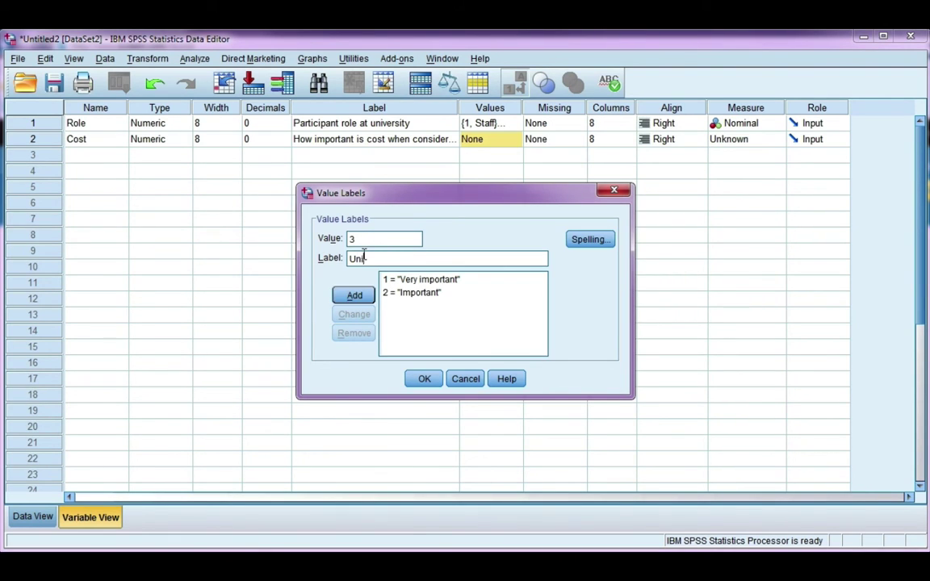
text(mportant)
click(354, 295)
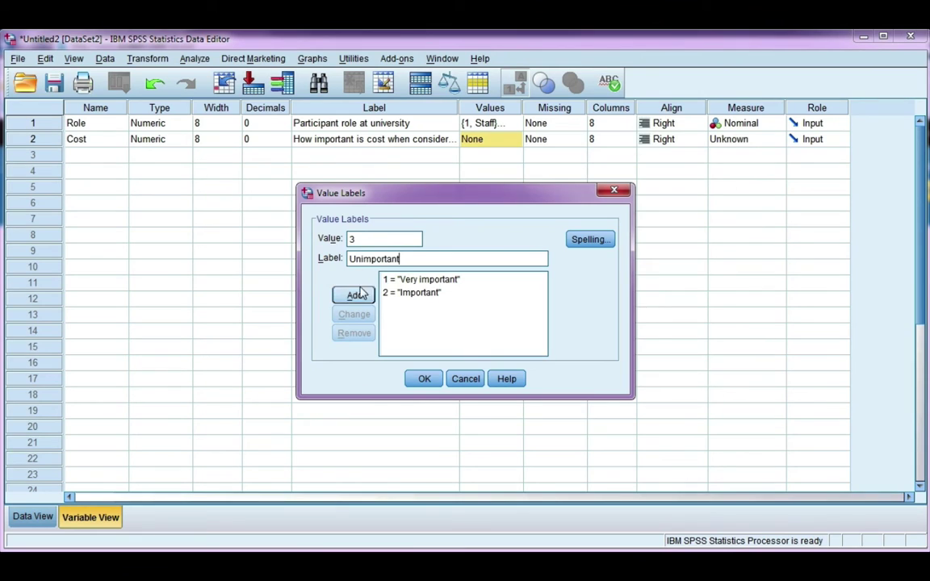
text(4)
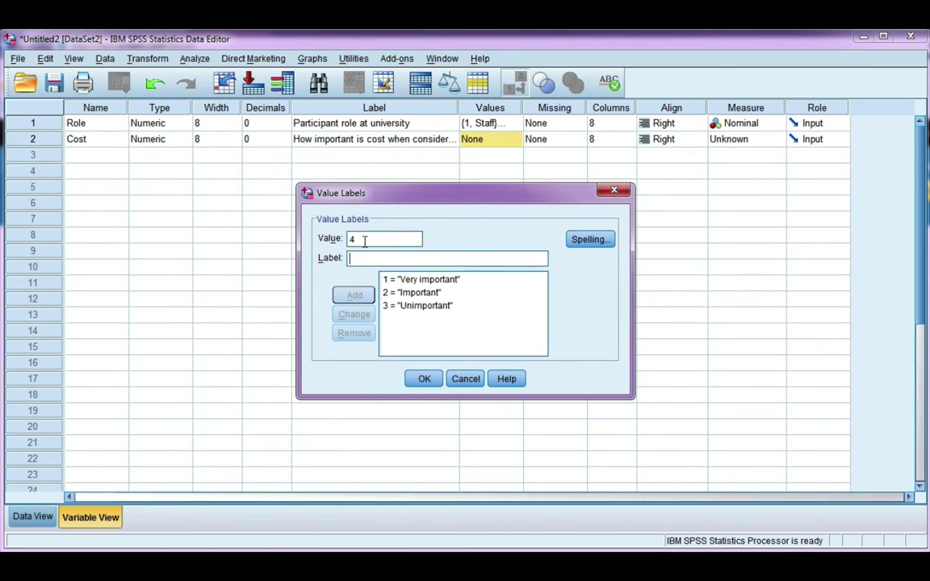
key(Tab)
text(Very uni)
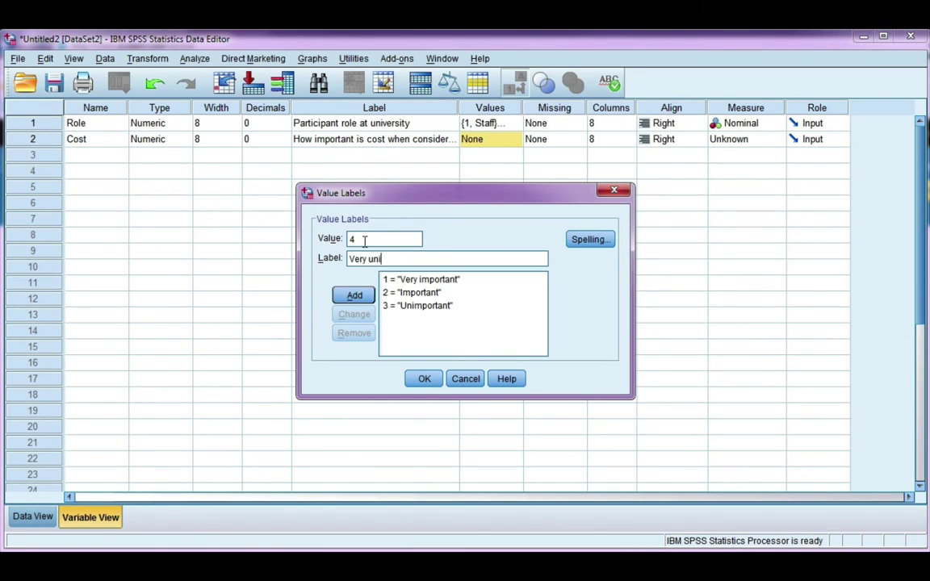
text(mportant)
click(356, 295)
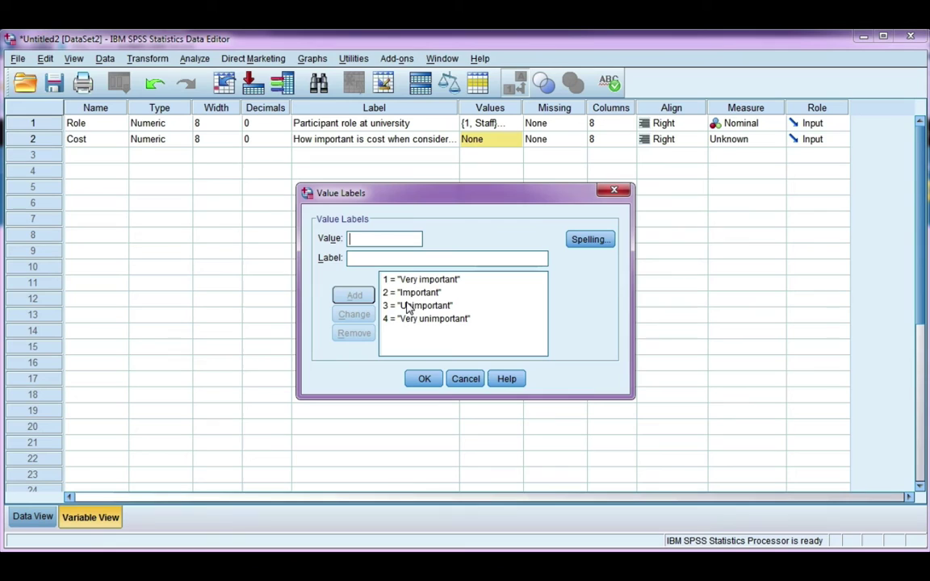
click(401, 305)
click(397, 292)
Step: Confirm Cost's value labels and set its measurement level to Ordinal
click(425, 380)
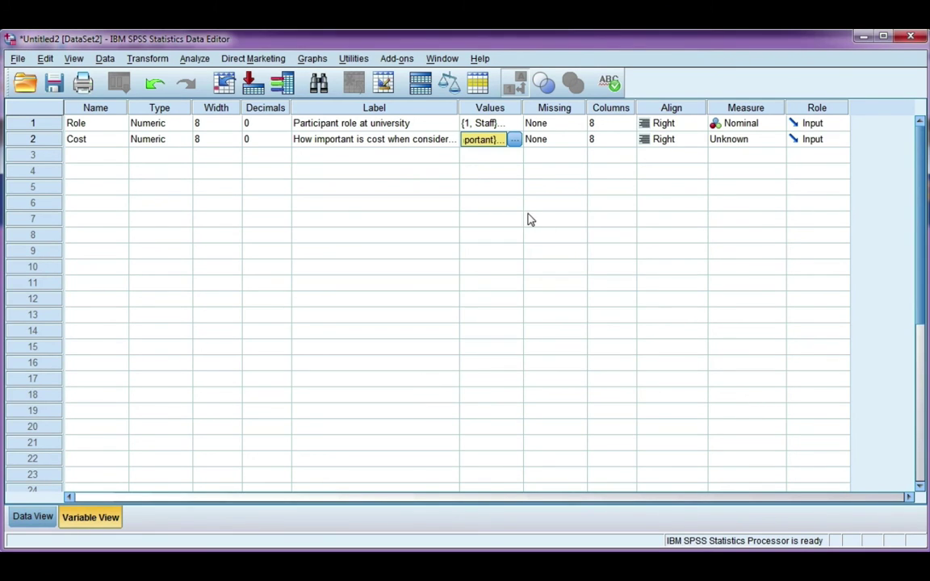
click(755, 141)
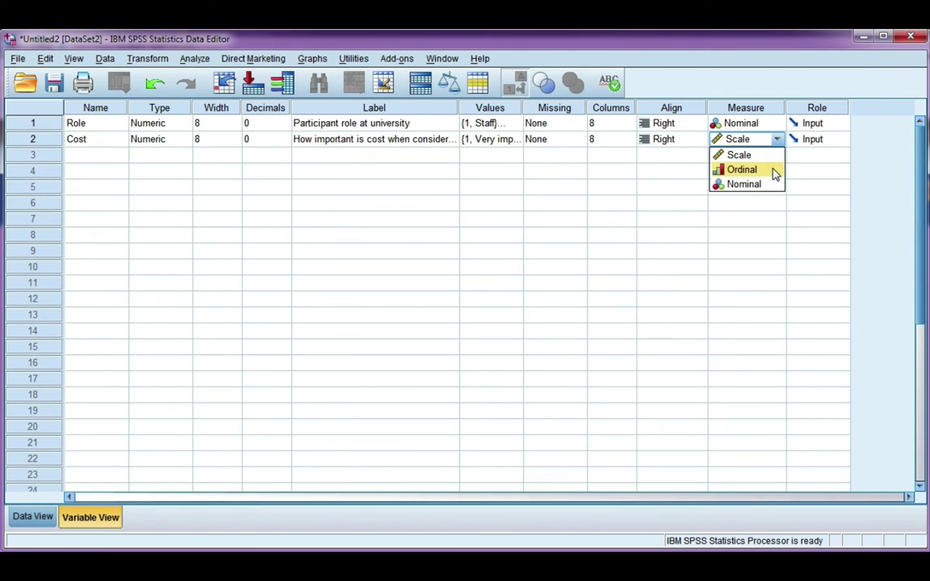
click(764, 172)
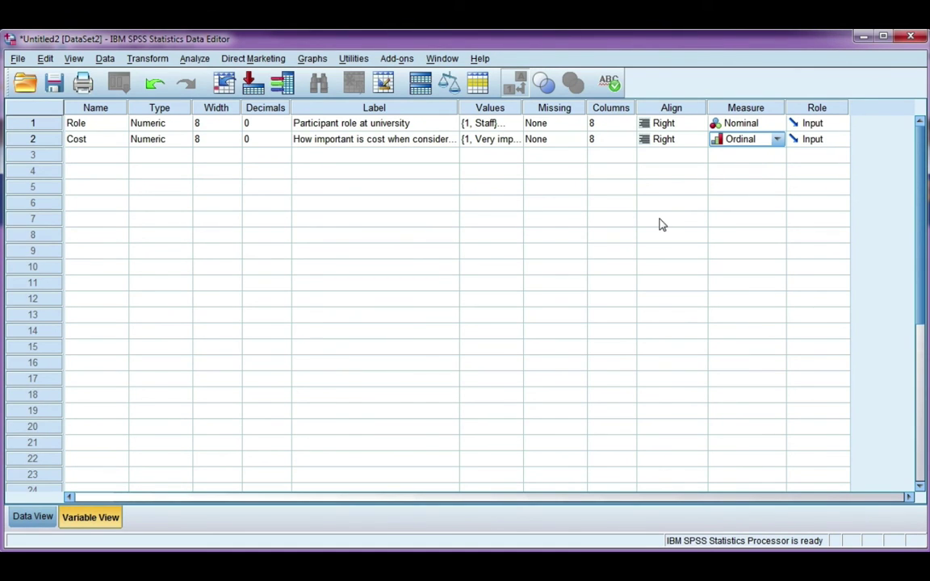
Step: In Data View, enter Cost values 1, 3, 1, 3, 4 for participants 1–5
click(32, 517)
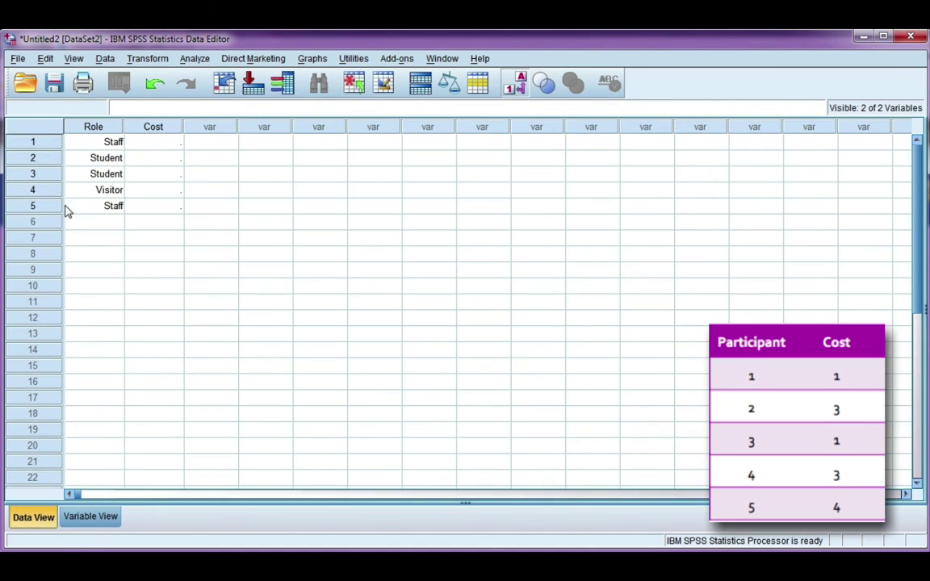
click(515, 82)
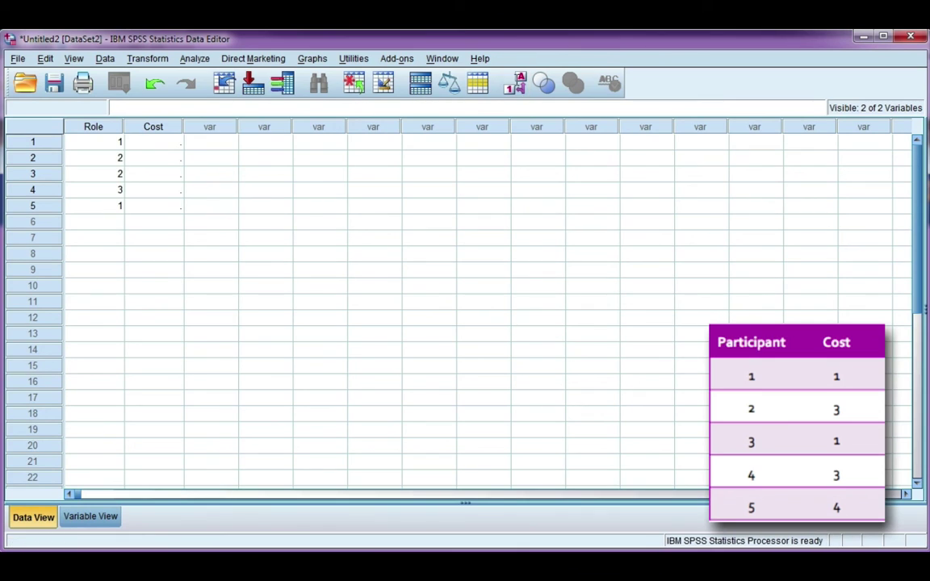
click(165, 147)
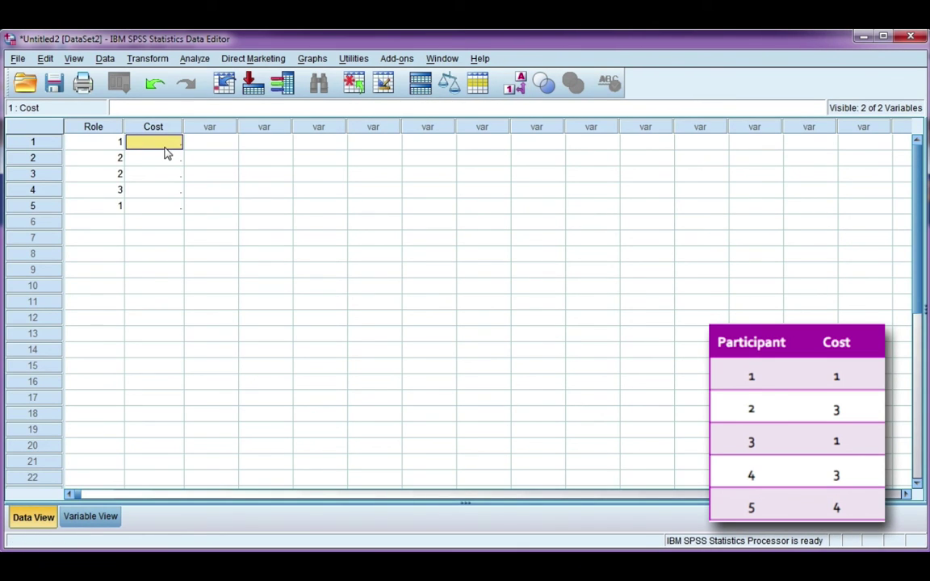
text(1)
key(Return)
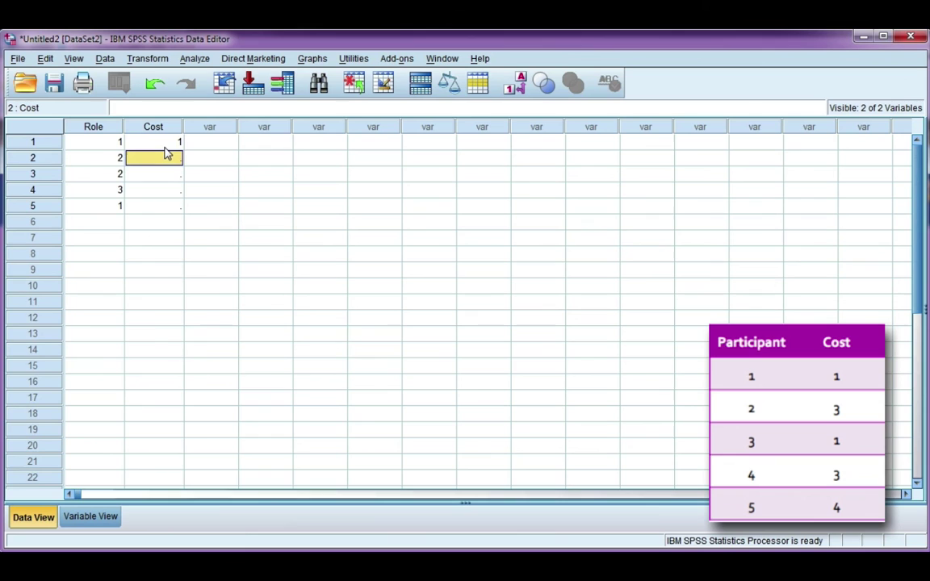
text(3)
key(Return)
text(1)
key(Return)
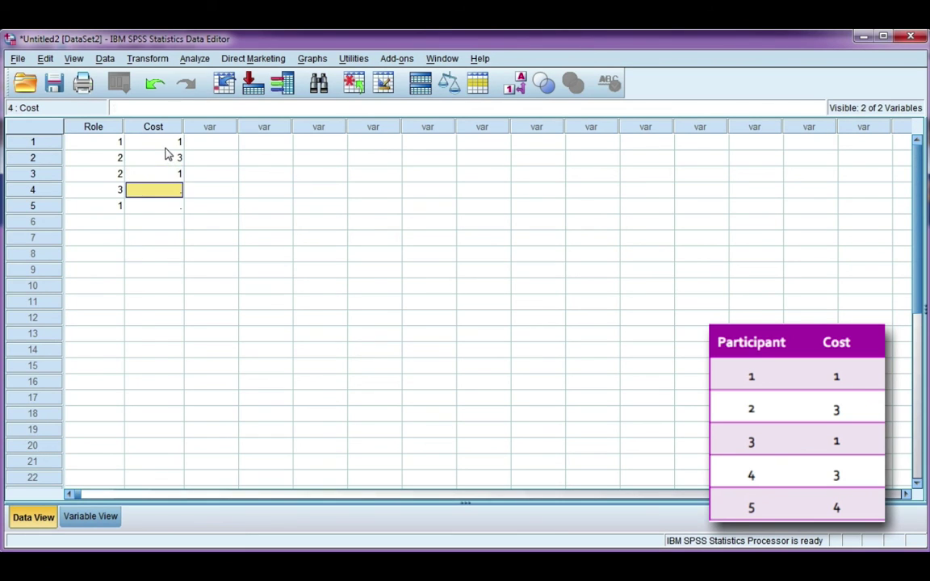
text(3)
key(Return)
text(4)
key(Return)
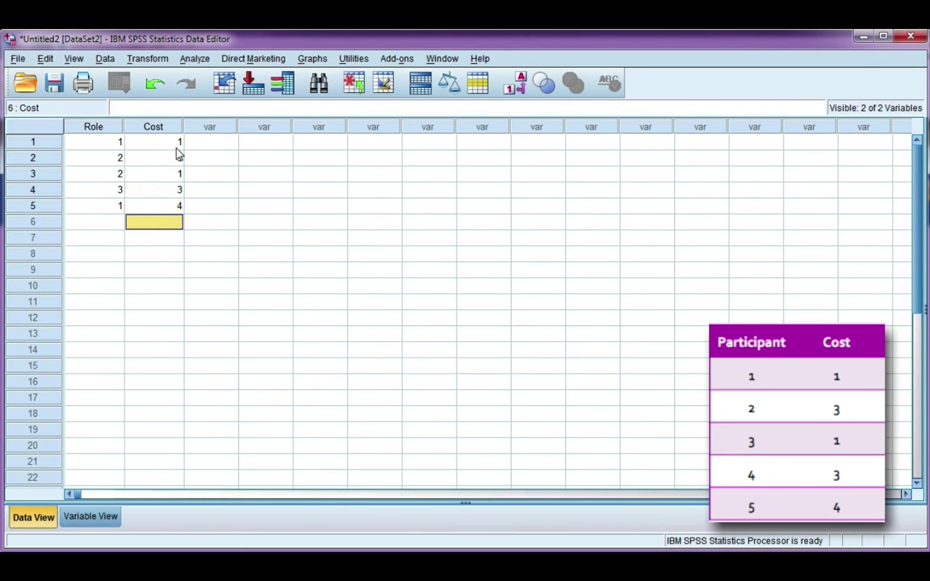
Step: Display value labels and widen the Cost and Role columns to fit them
click(514, 82)
double_click(181, 131)
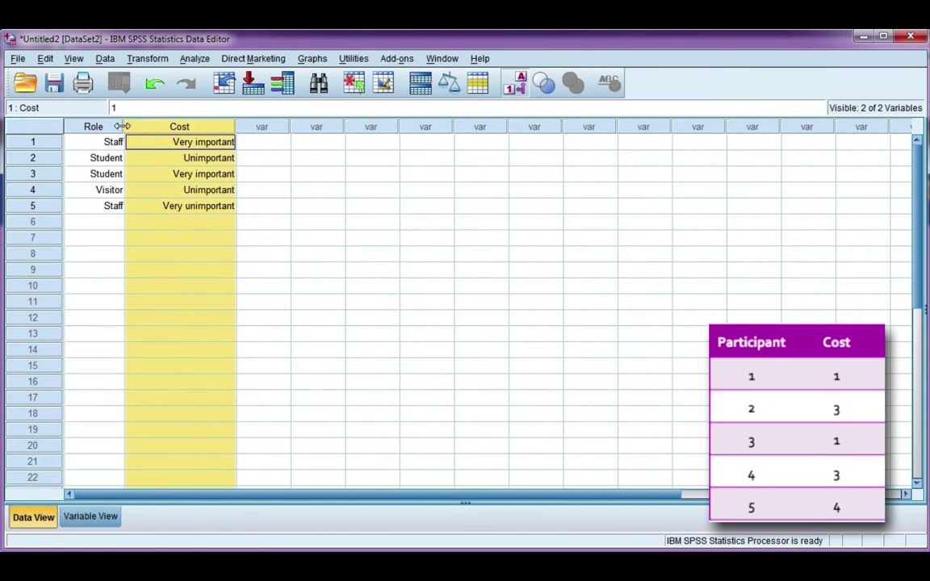
drag(123, 126, 157, 128)
double_click(197, 189)
click(273, 175)
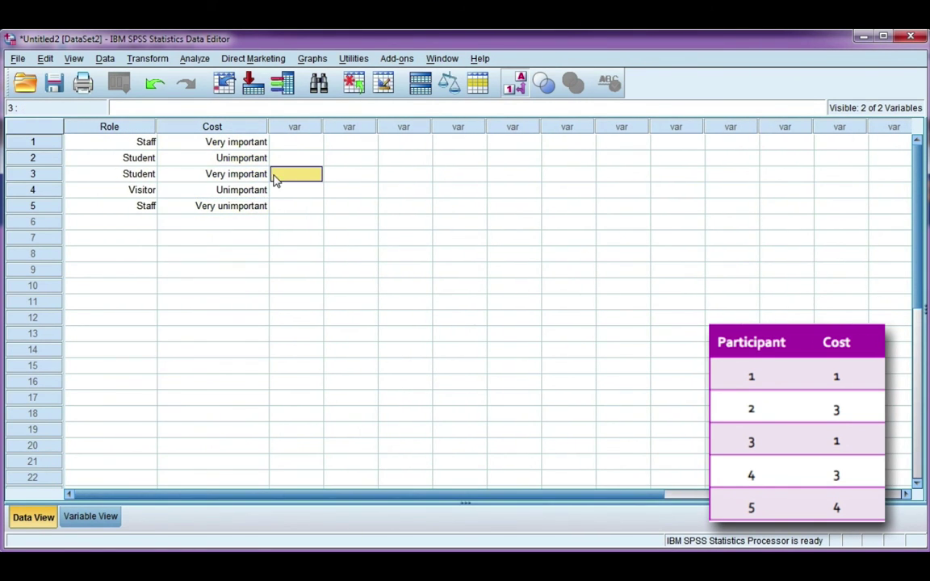